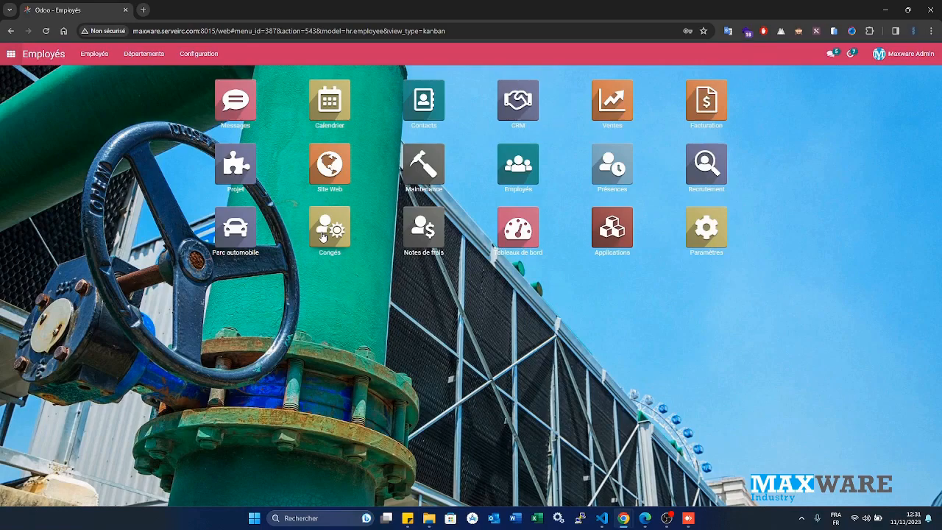
- Open the Congés payés leave type from the Congés app's configuration for editing
{"action": "left_click", "coordinate": [321, 235]}
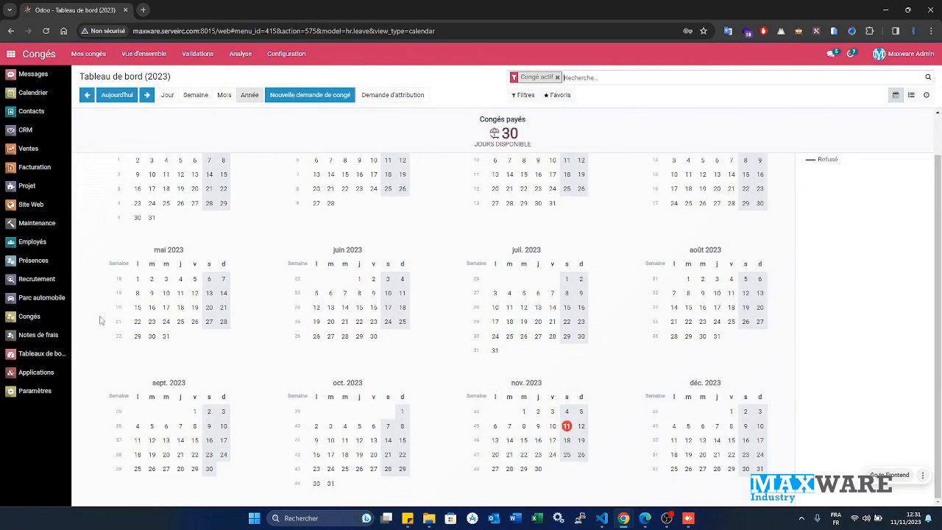
{"action": "scroll", "coordinate": [821, 264], "scroll_direction": "up", "scroll_amount": 1}
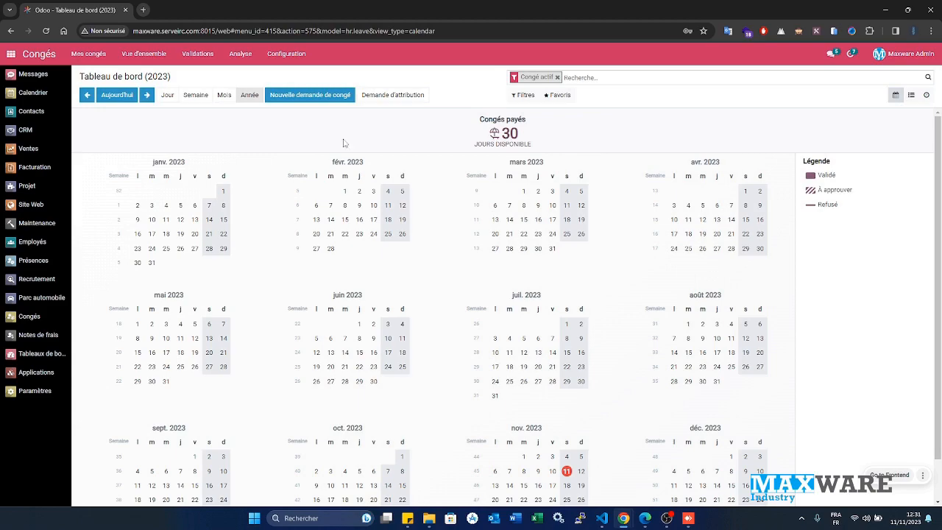
{"action": "left_click", "coordinate": [297, 59]}
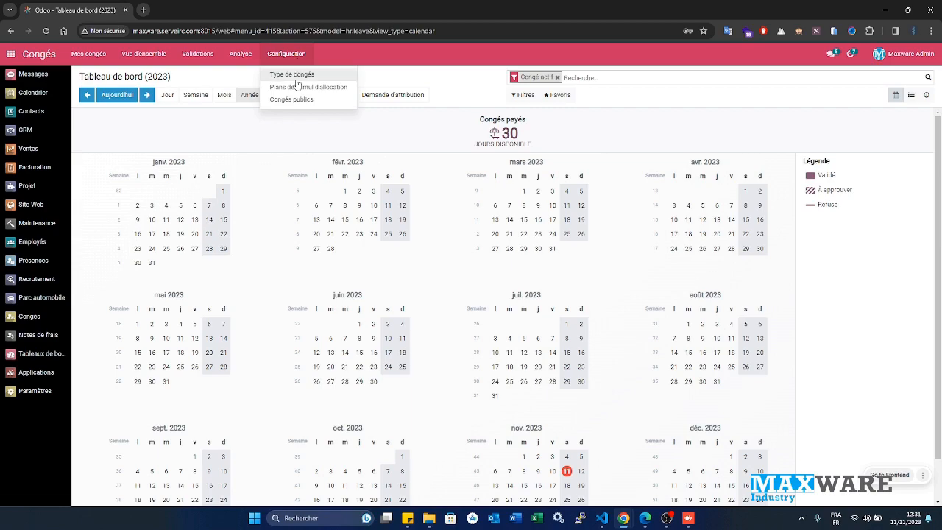
{"action": "left_click", "coordinate": [292, 76]}
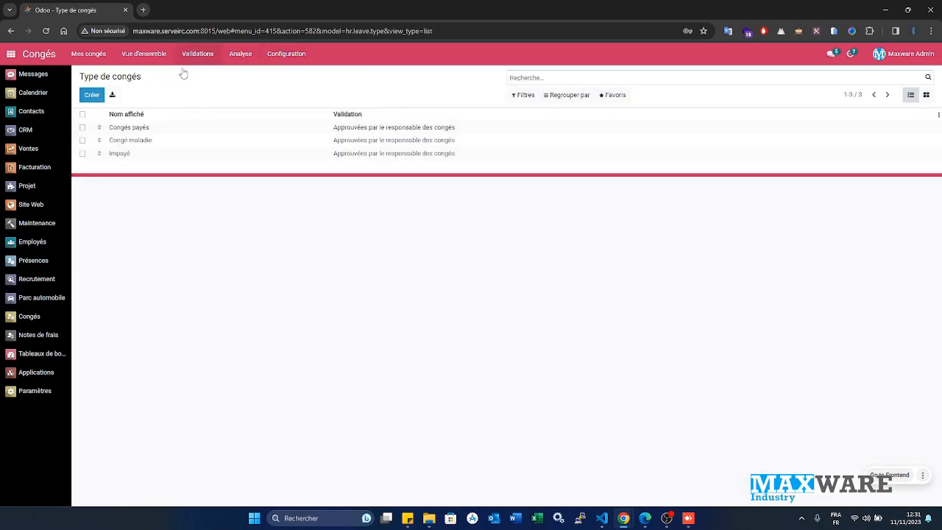
{"action": "left_click", "coordinate": [214, 129]}
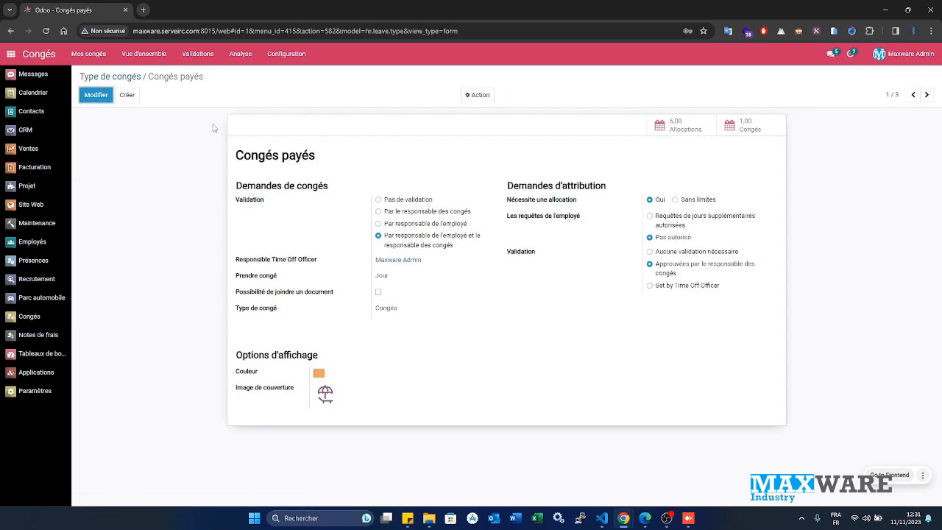
{"action": "left_click", "coordinate": [95, 94]}
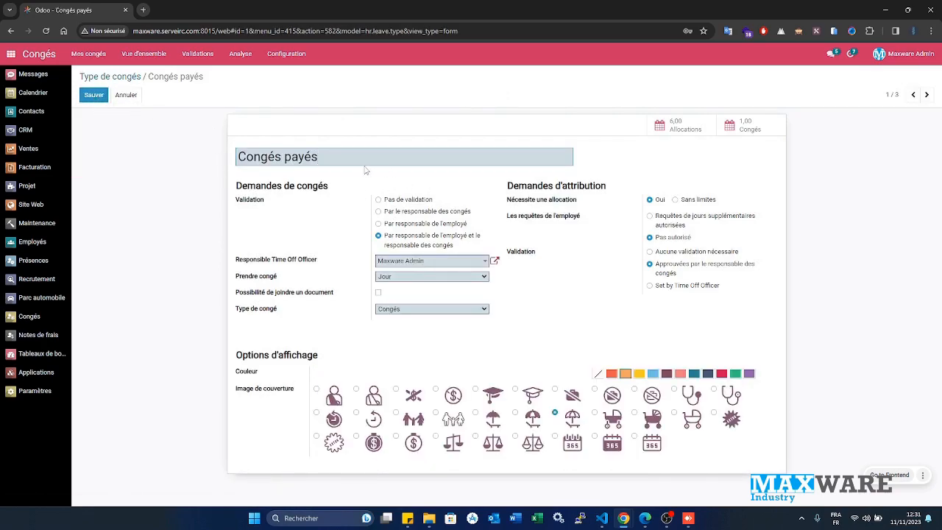
{"action": "left_click_drag", "start_coordinate": [341, 159], "coordinate": [196, 151]}
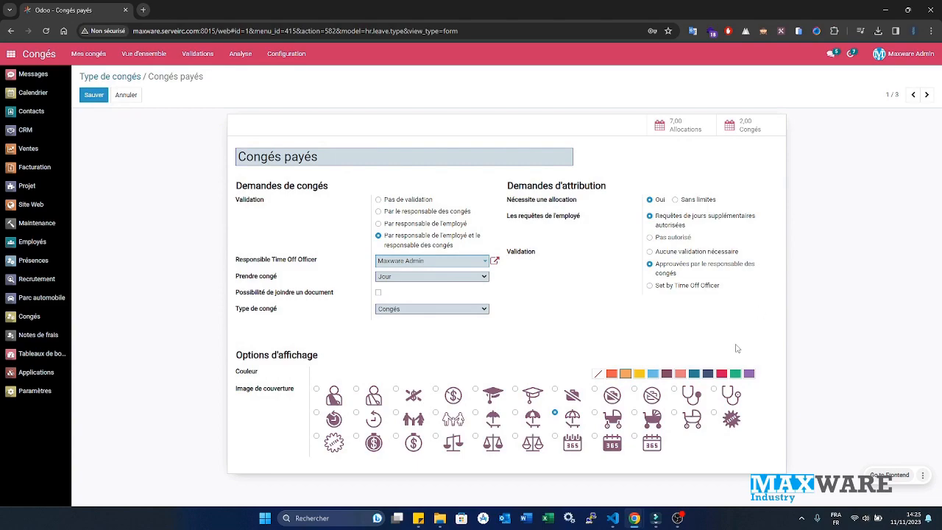
- Try Sans limites for the allocation and Set by Time Off Officer for its validation, restoring Oui and Approuvées par le responsable des congés
{"action": "left_click", "coordinate": [687, 202]}
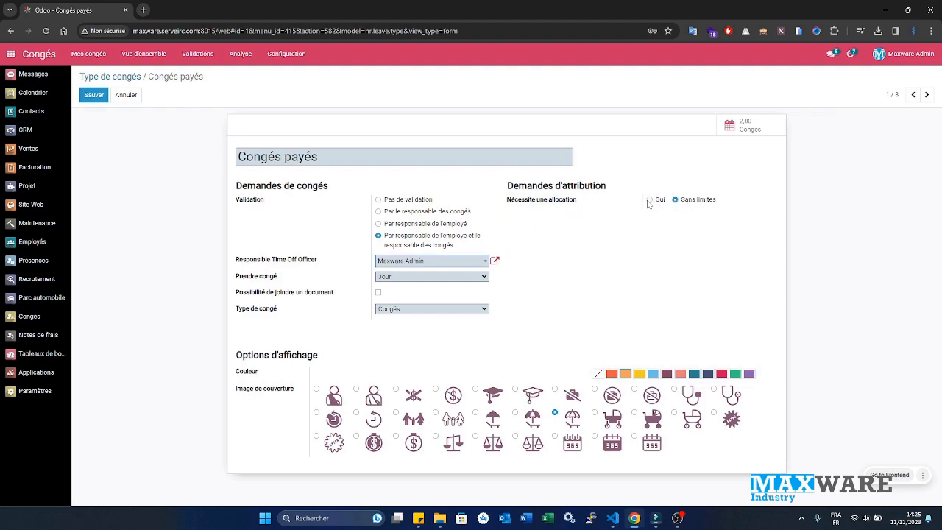
{"action": "left_click", "coordinate": [650, 201]}
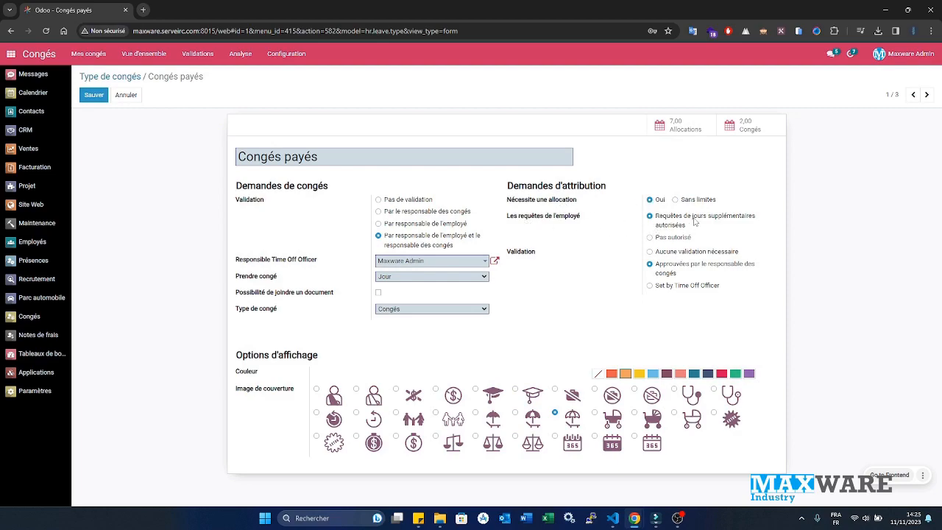
{"action": "left_click_drag", "start_coordinate": [507, 218], "coordinate": [581, 215]}
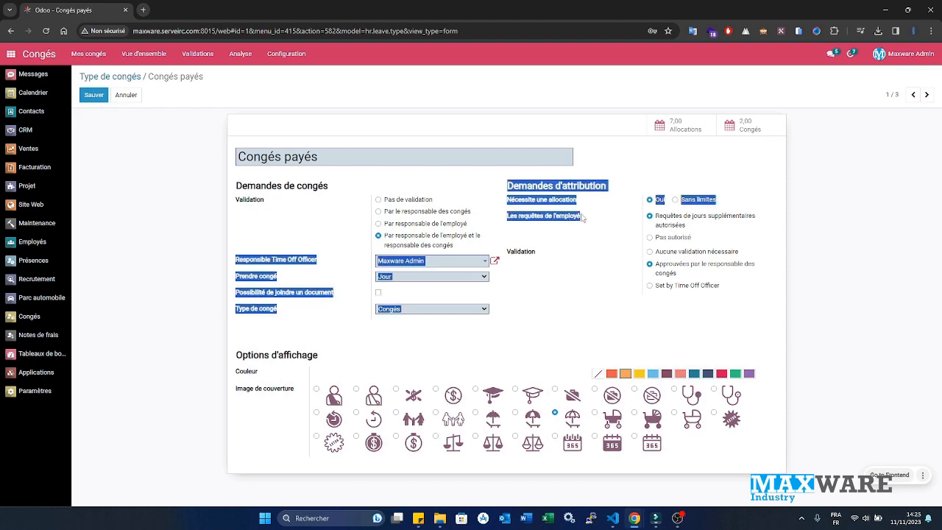
{"action": "left_click", "coordinate": [608, 228]}
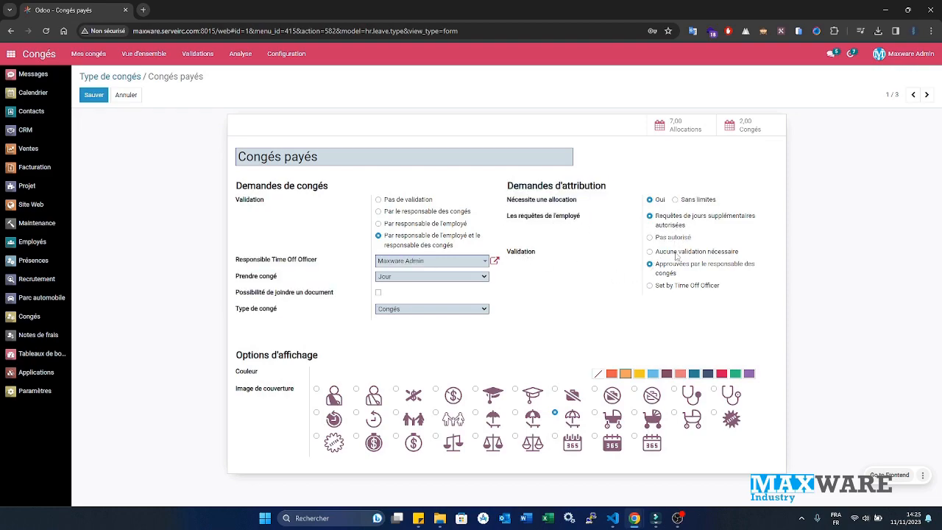
{"action": "left_click", "coordinate": [669, 286]}
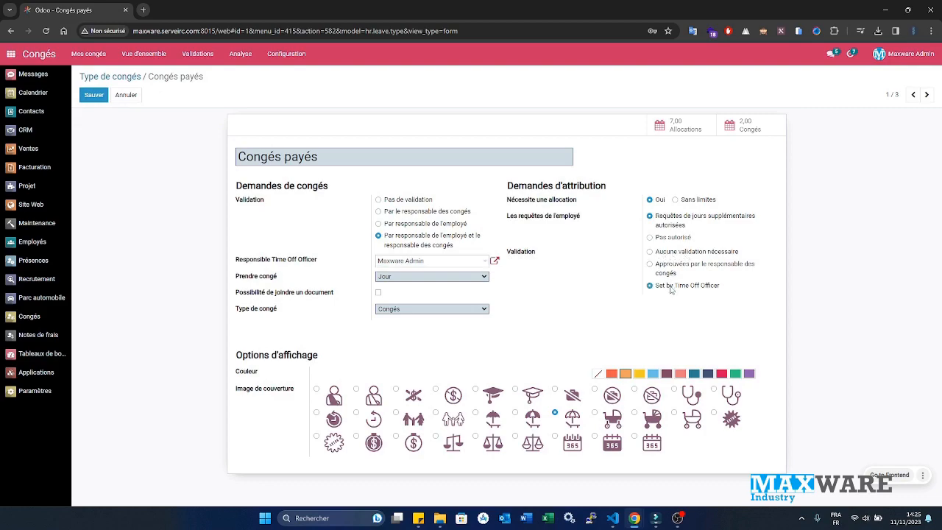
{"action": "left_click", "coordinate": [677, 265]}
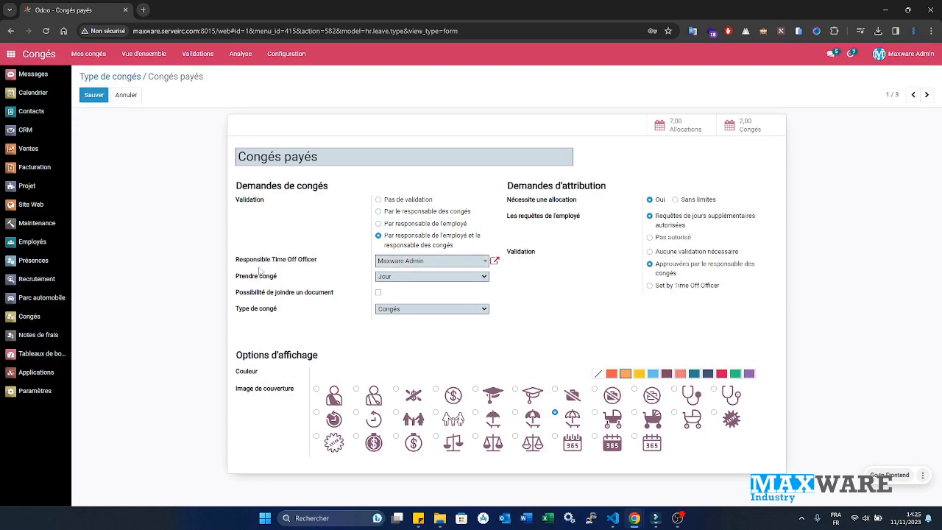
- Examine the choices for the responsible time off officer and the leave unit, and save the Congés payés leave type
{"action": "left_click", "coordinate": [435, 262]}
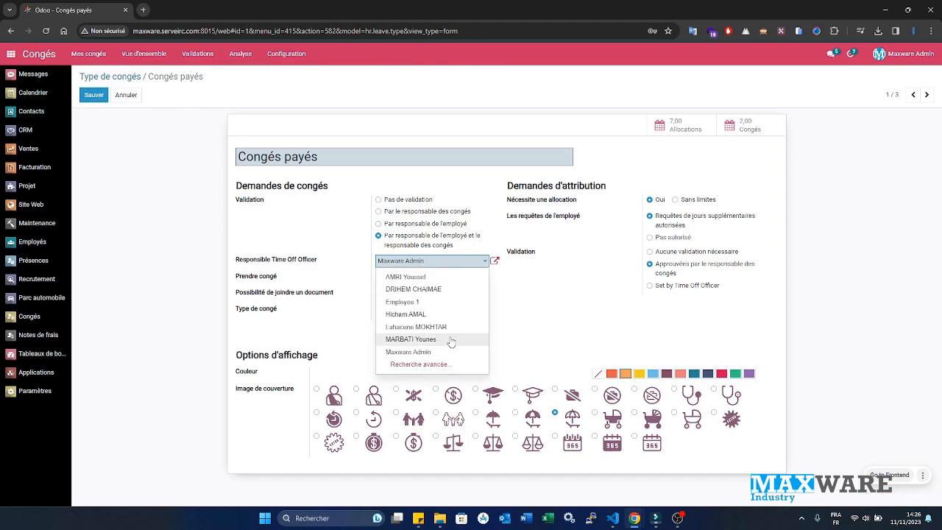
{"action": "left_click", "coordinate": [578, 300]}
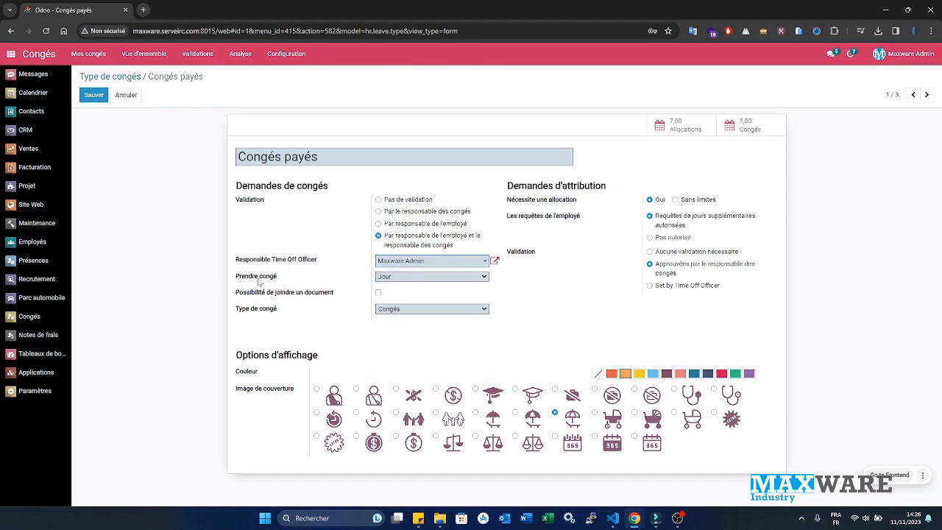
{"action": "left_click", "coordinate": [417, 279]}
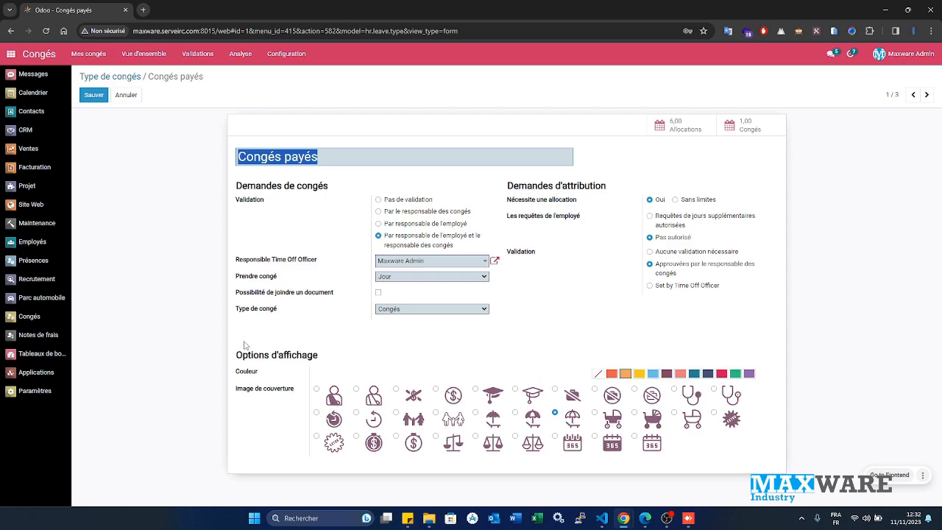
{"action": "left_click", "coordinate": [96, 95]}
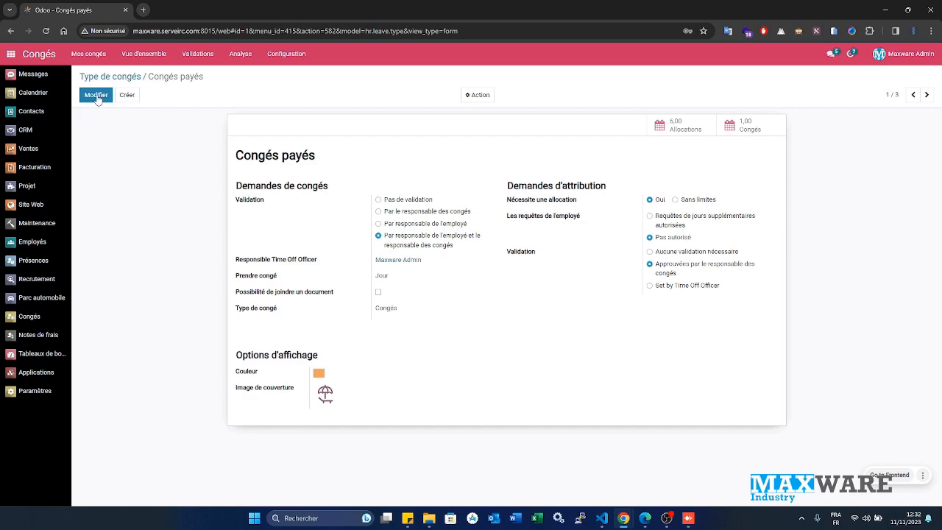
- Create a new leave allocation titled "Conges payes 2023" with the leave type Congés payés
{"action": "left_click", "coordinate": [197, 59]}
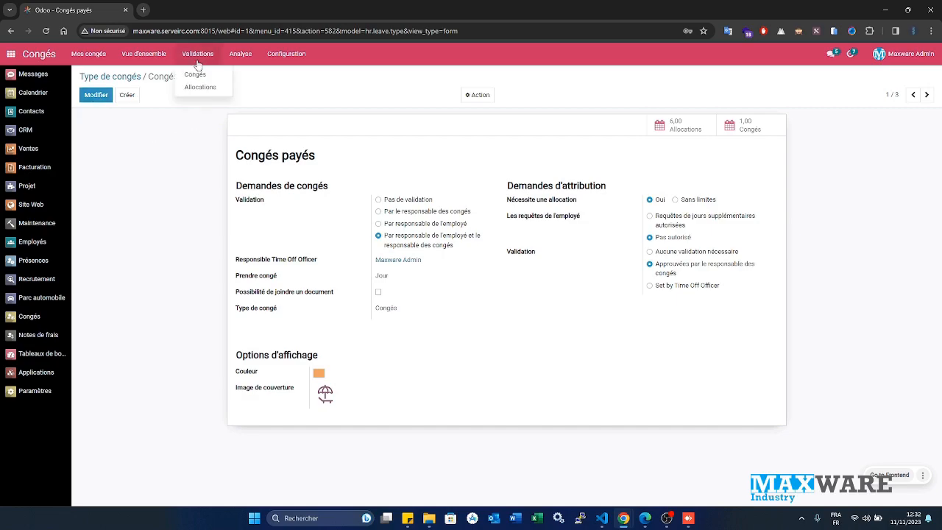
{"action": "left_click", "coordinate": [206, 89]}
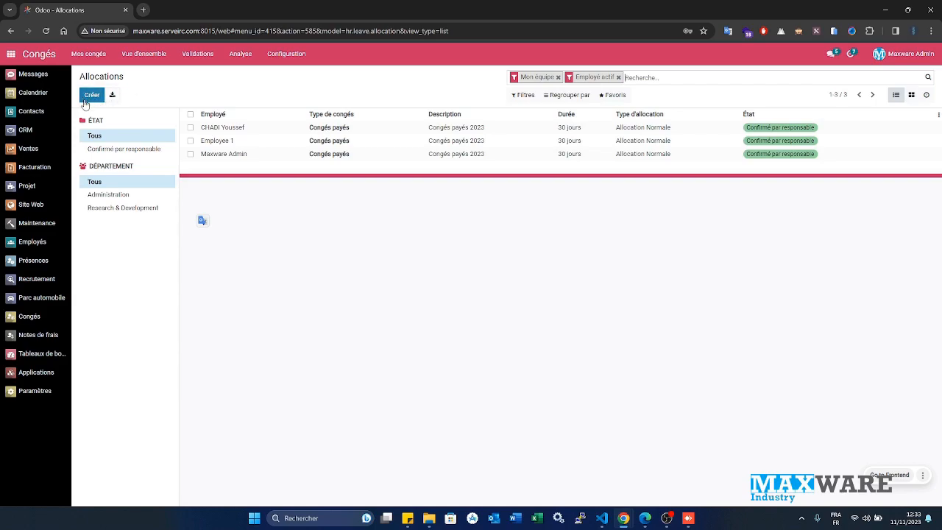
{"action": "left_click", "coordinate": [89, 96]}
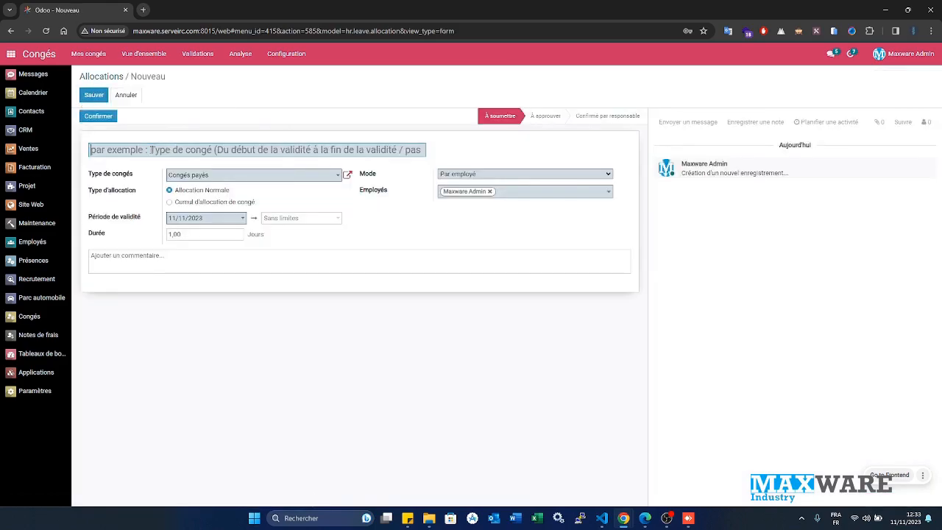
{"action": "type", "text": "Co"}
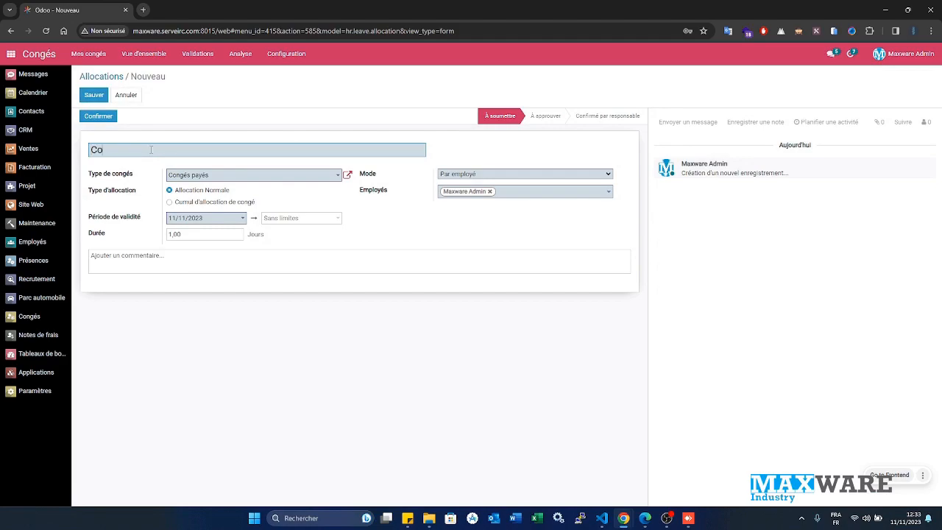
{"action": "type", "text": "nges payes 2023"}
{"action": "left_click", "coordinate": [212, 178]}
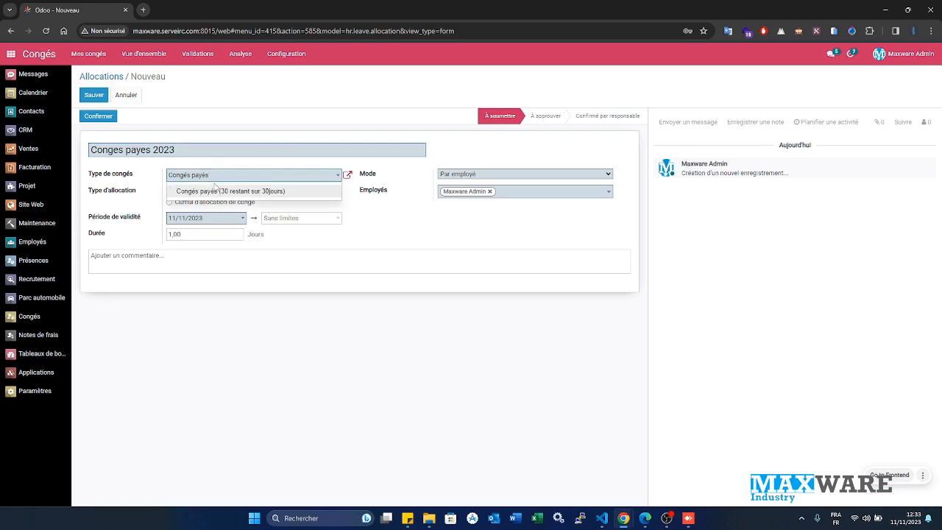
- Set the allocation's validity period from 01/01/2023 to 31/12/2023 and its duration to 30 days
{"action": "left_click", "coordinate": [217, 219]}
{"action": "left_click", "coordinate": [176, 234]}
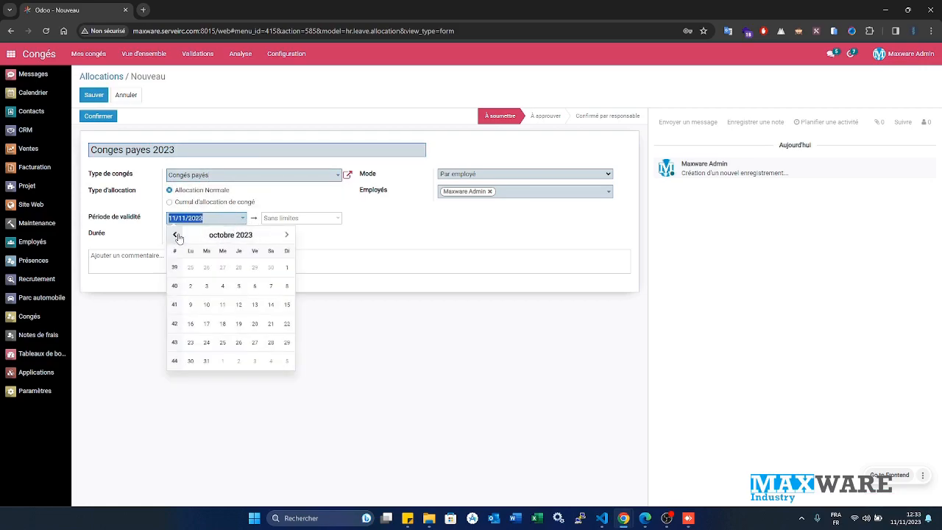
{"action": "left_click", "coordinate": [176, 235]}
{"action": "left_click", "coordinate": [225, 235]}
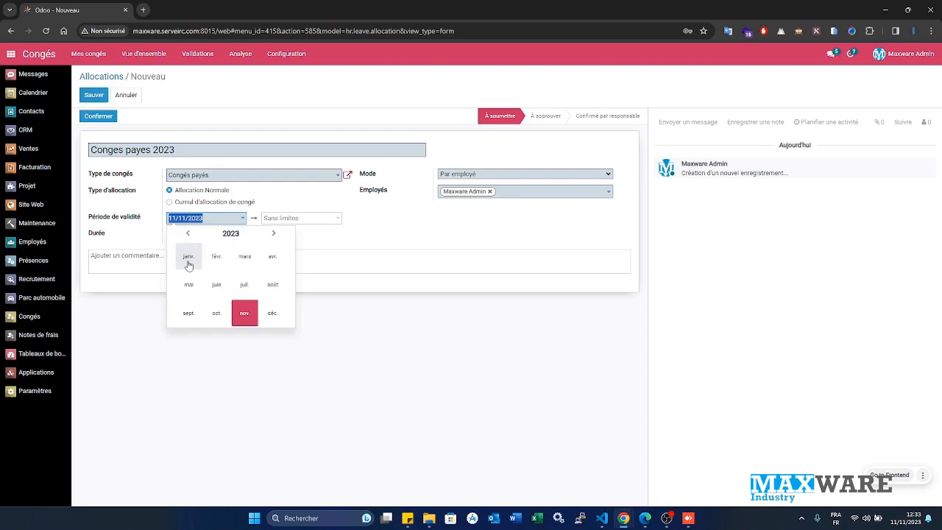
{"action": "left_click", "coordinate": [187, 263]}
{"action": "left_click", "coordinate": [285, 267]}
{"action": "left_click", "coordinate": [294, 218]}
{"action": "left_click", "coordinate": [316, 234]}
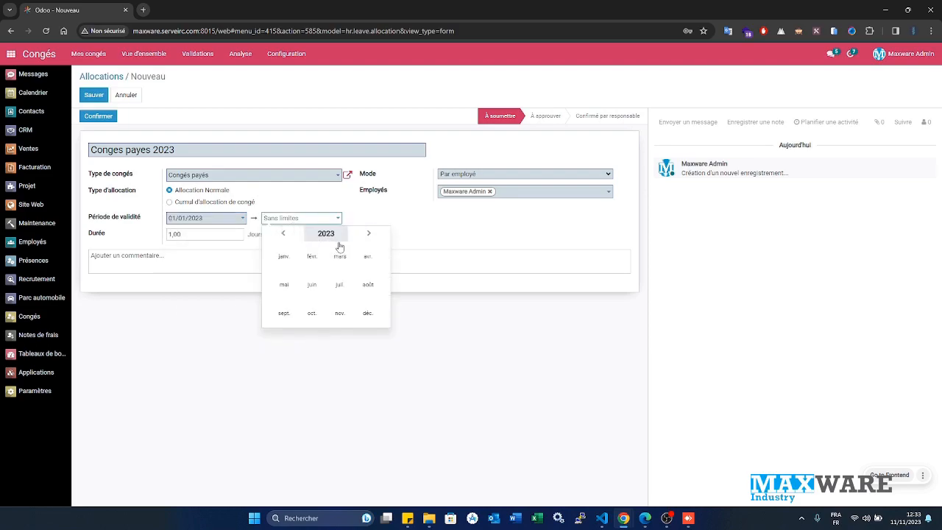
{"action": "left_click", "coordinate": [366, 317]}
{"action": "left_click", "coordinate": [368, 342]}
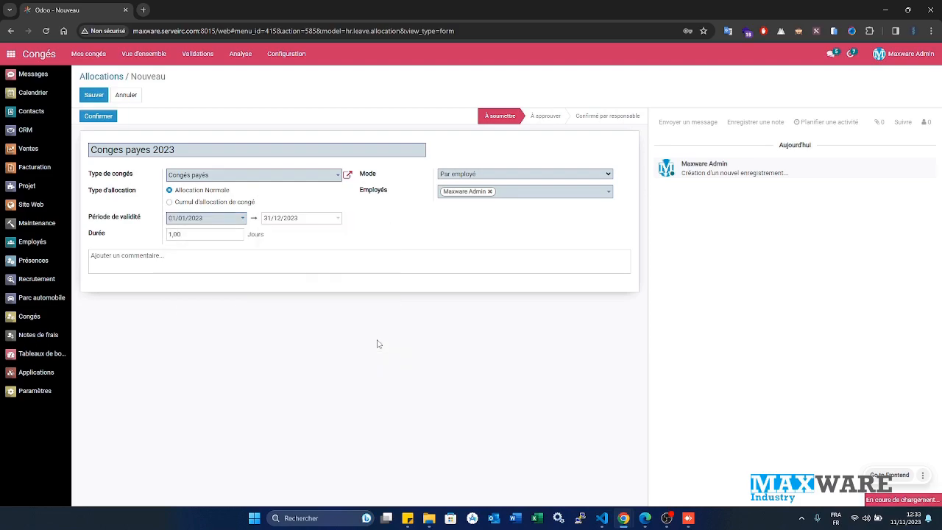
{"action": "key", "text": "Tab"}
{"action": "type", "text": "30"}
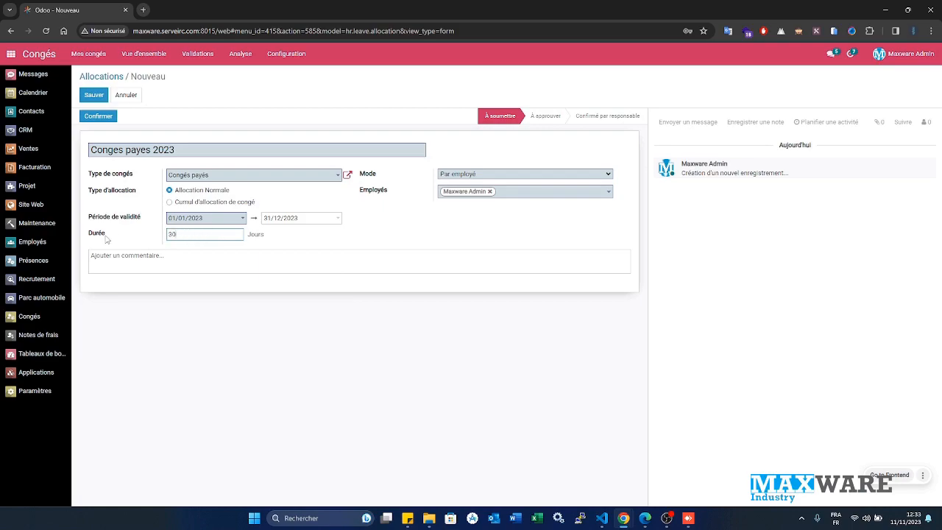
- Try the allocation modes Par société, Par département, Par catégorie d'employé and Par employé on the new allocation
{"action": "left_click", "coordinate": [477, 177]}
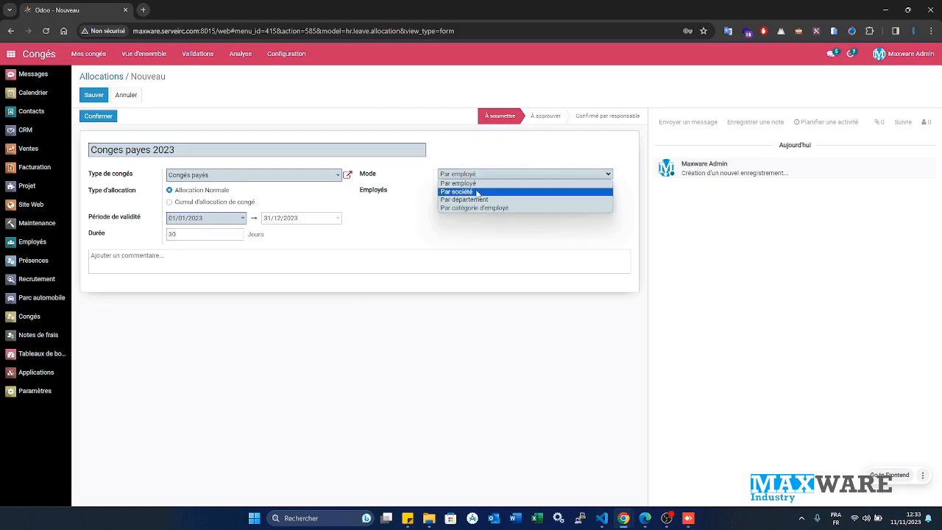
{"action": "left_click", "coordinate": [459, 191]}
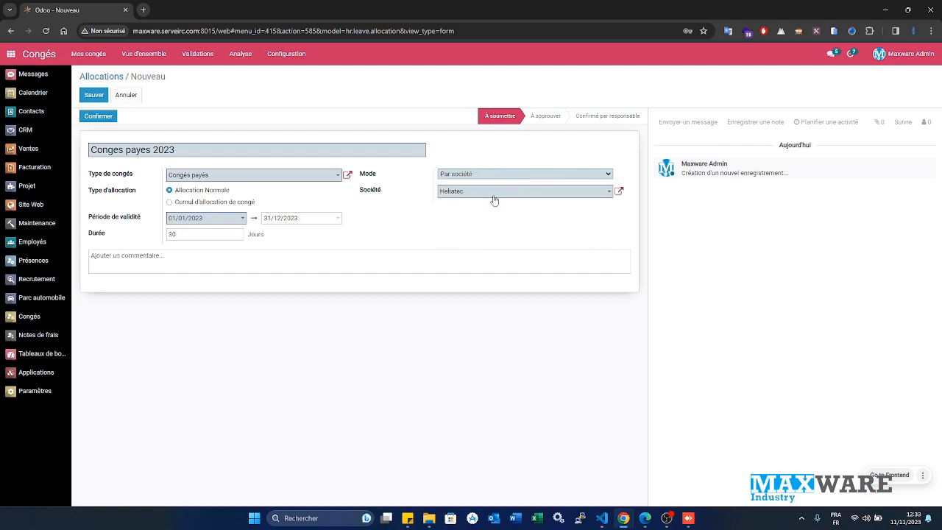
{"action": "left_click", "coordinate": [477, 177]}
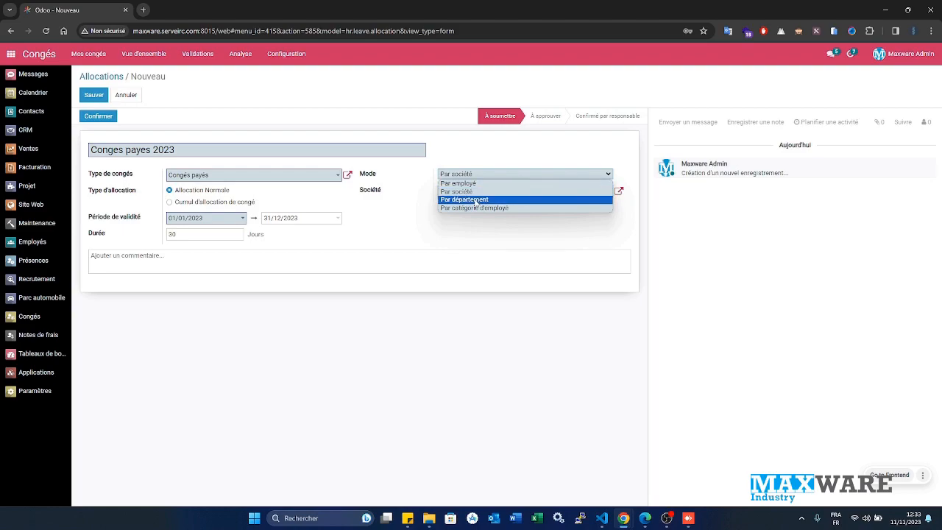
{"action": "left_click", "coordinate": [476, 200]}
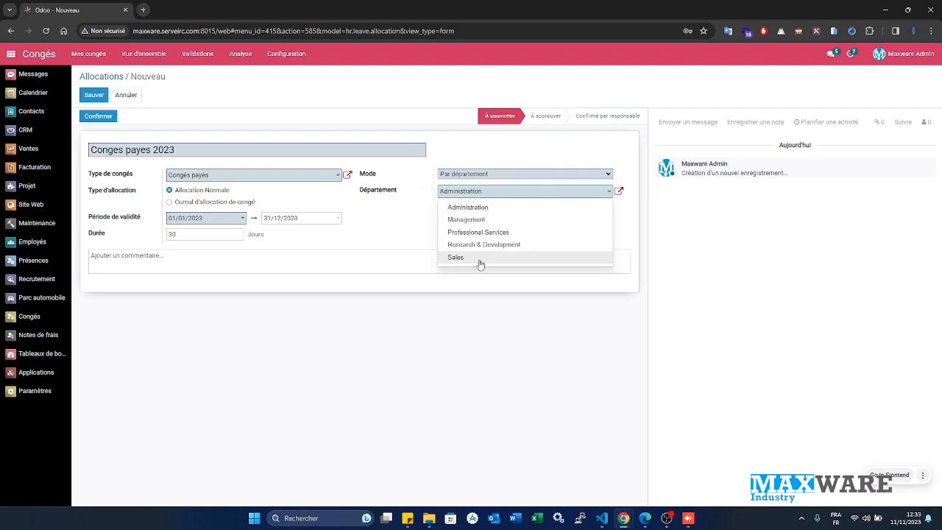
{"action": "left_click", "coordinate": [498, 175]}
{"action": "left_click", "coordinate": [493, 208]}
{"action": "left_click", "coordinate": [494, 191]}
{"action": "left_click", "coordinate": [506, 175]}
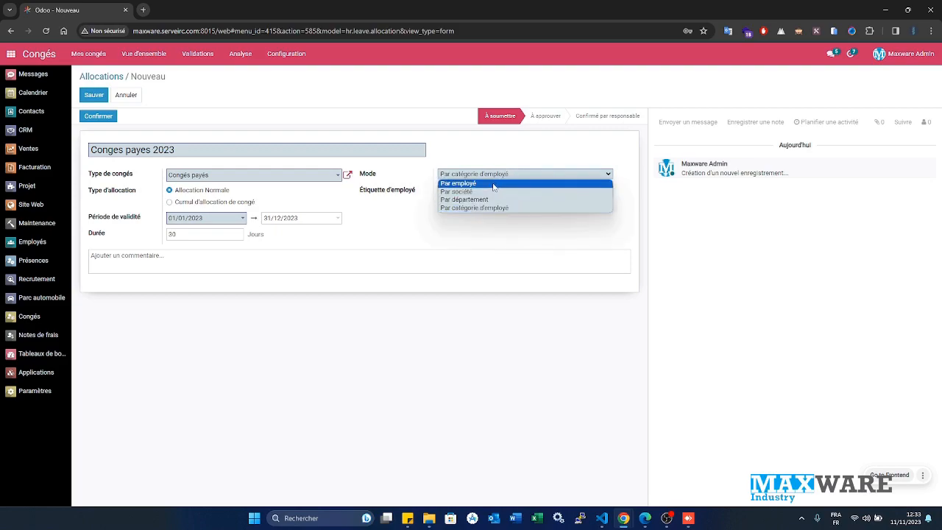
{"action": "left_click", "coordinate": [495, 185]}
- Set the allocation mode to Par société
{"action": "left_click", "coordinate": [497, 176]}
{"action": "left_click", "coordinate": [486, 191]}
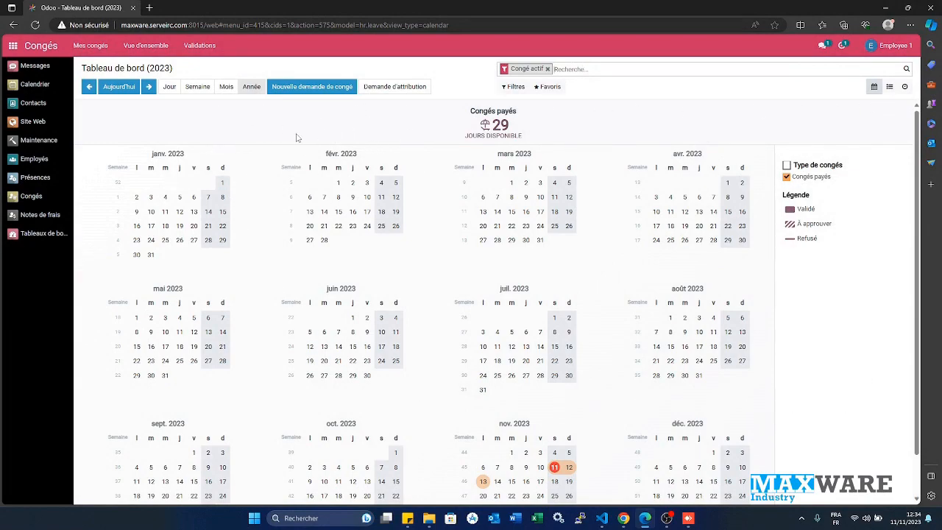
- Create a new Congés payés leave request with dates from 21/11/2023 to 25/11/2023
{"action": "left_click", "coordinate": [323, 94]}
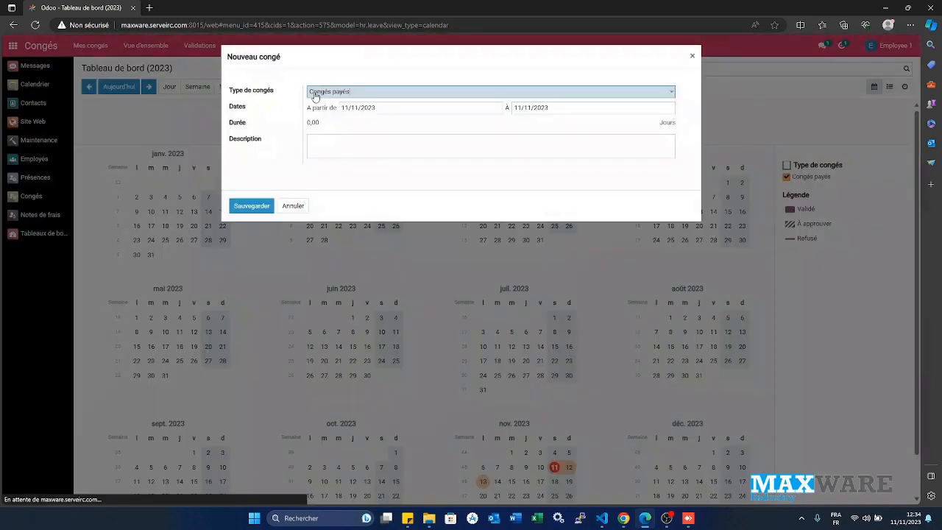
{"action": "left_click", "coordinate": [386, 108]}
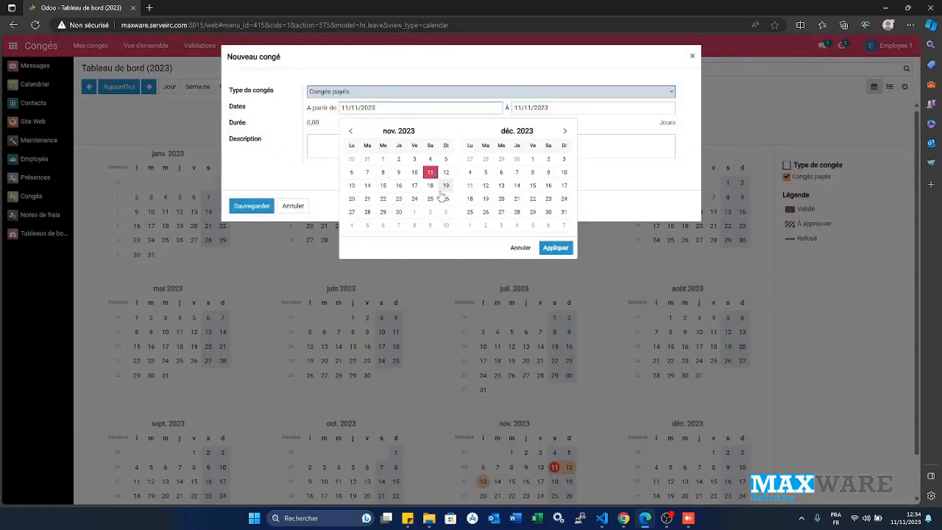
{"action": "left_click", "coordinate": [367, 199]}
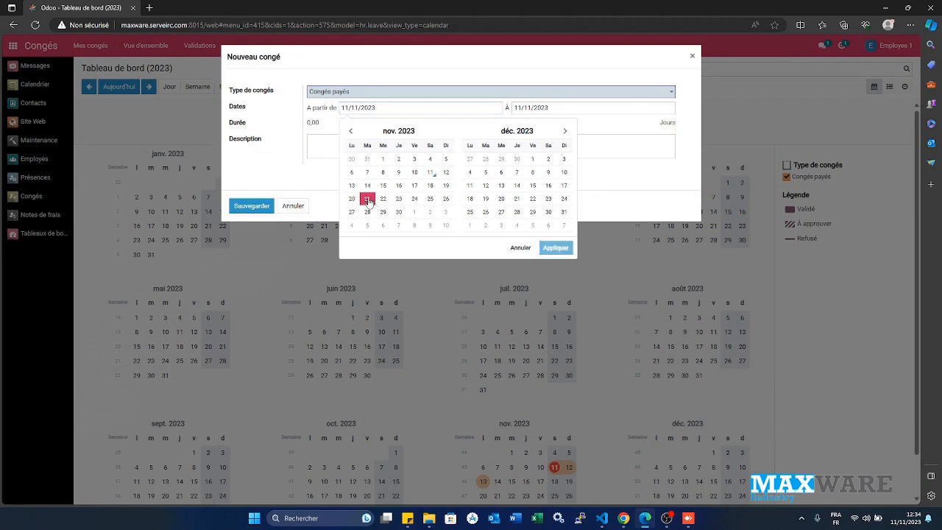
{"action": "left_click", "coordinate": [436, 202]}
{"action": "left_click", "coordinate": [556, 248]}
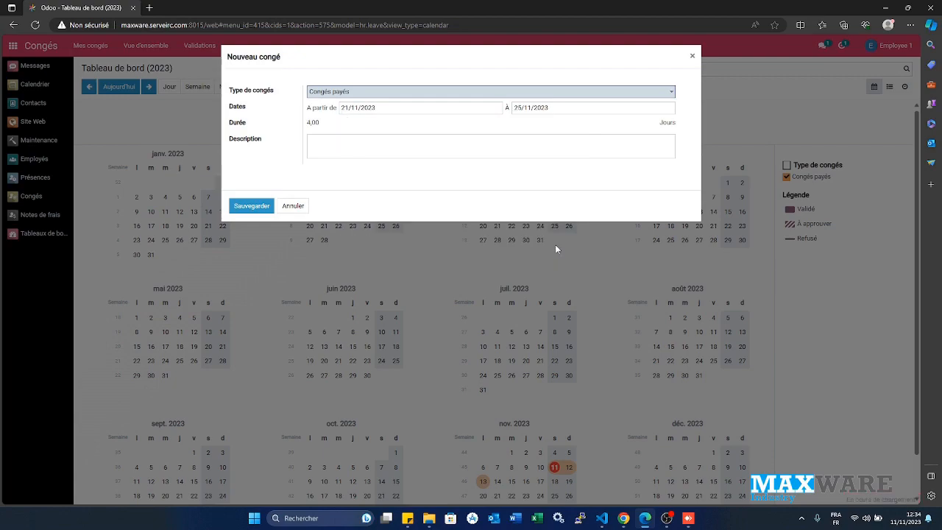
- Save the new Congés payés request and check its days on the November 2023 calendar
{"action": "left_click", "coordinate": [257, 206]}
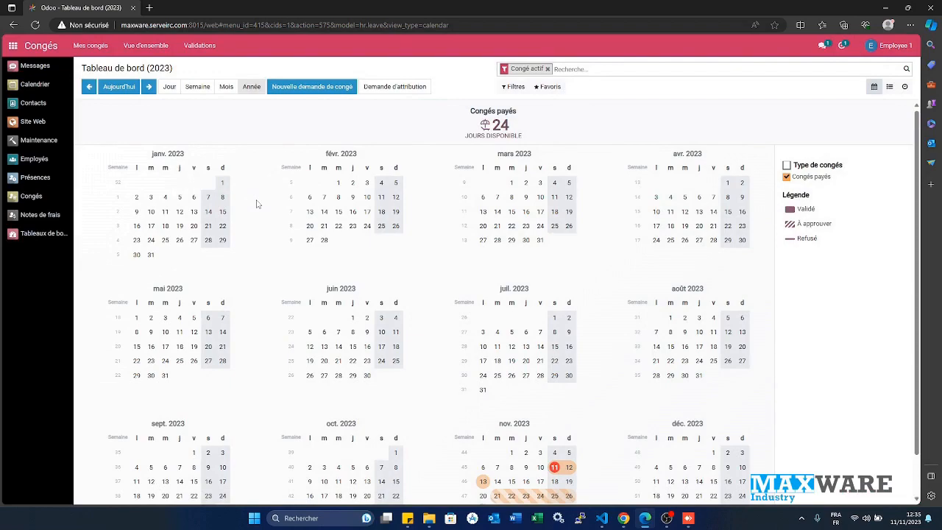
{"action": "scroll", "coordinate": [548, 399], "scroll_direction": "down", "scroll_amount": 1}
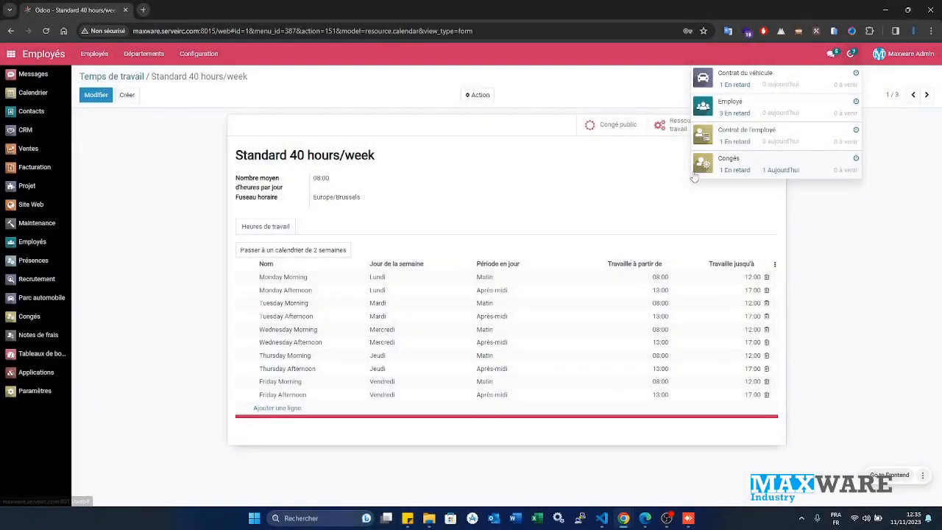
- As administrator, open Employee 1's pending Congés payés request from the leave activities, then approve it and validate the second approval
{"action": "left_click", "coordinate": [759, 164]}
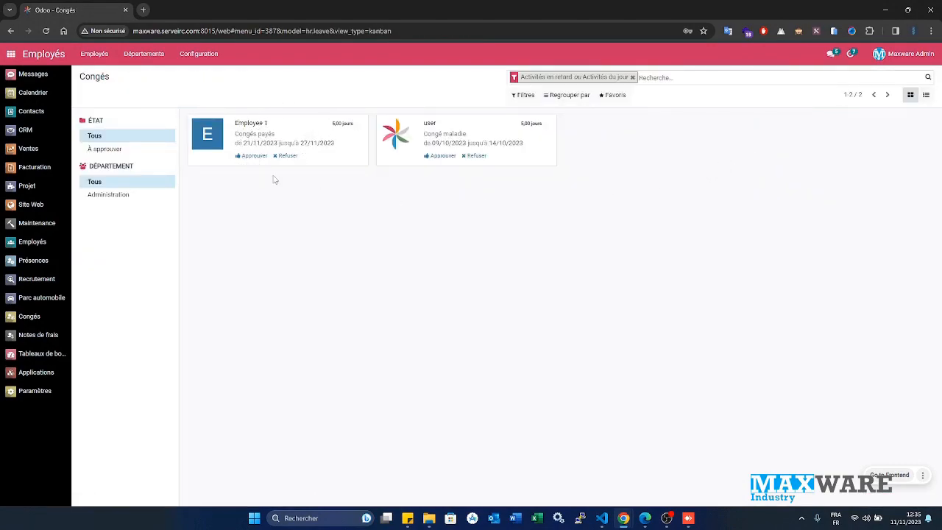
{"action": "left_click", "coordinate": [329, 136]}
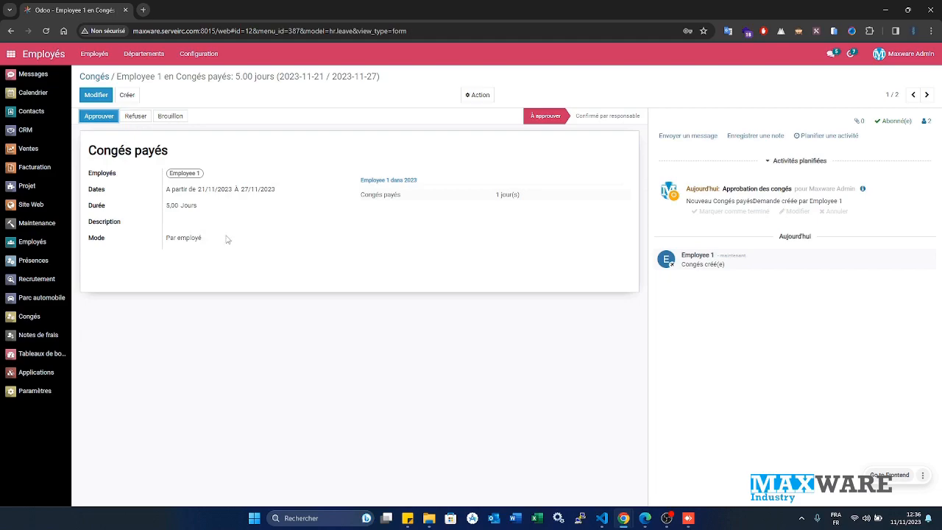
{"action": "left_click", "coordinate": [102, 120]}
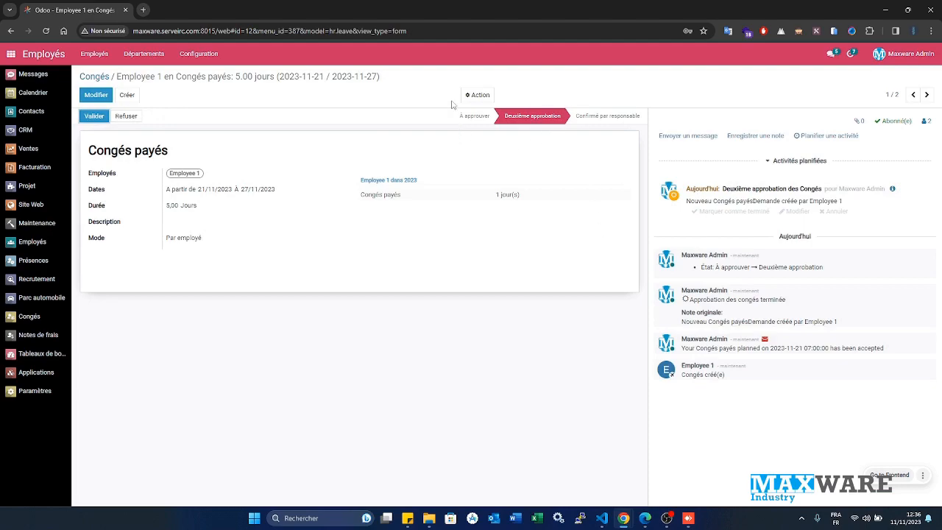
{"action": "left_click", "coordinate": [95, 118]}
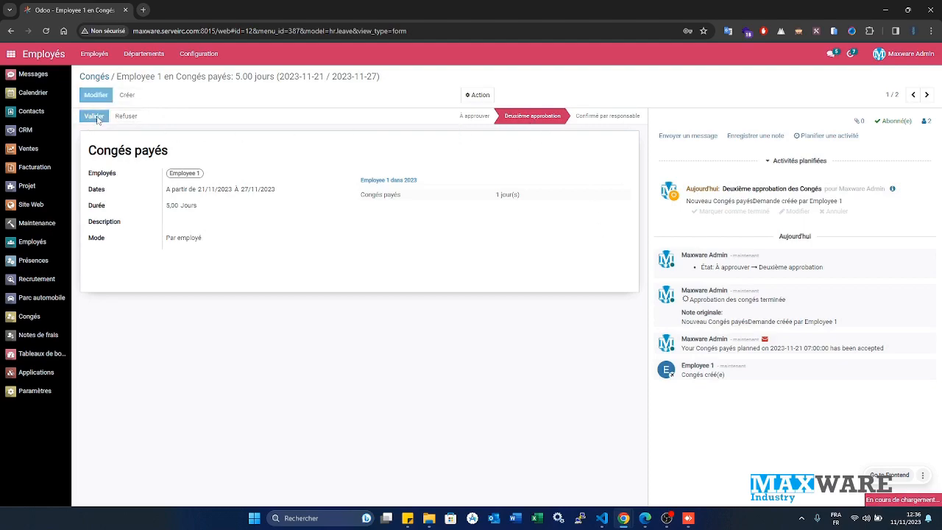